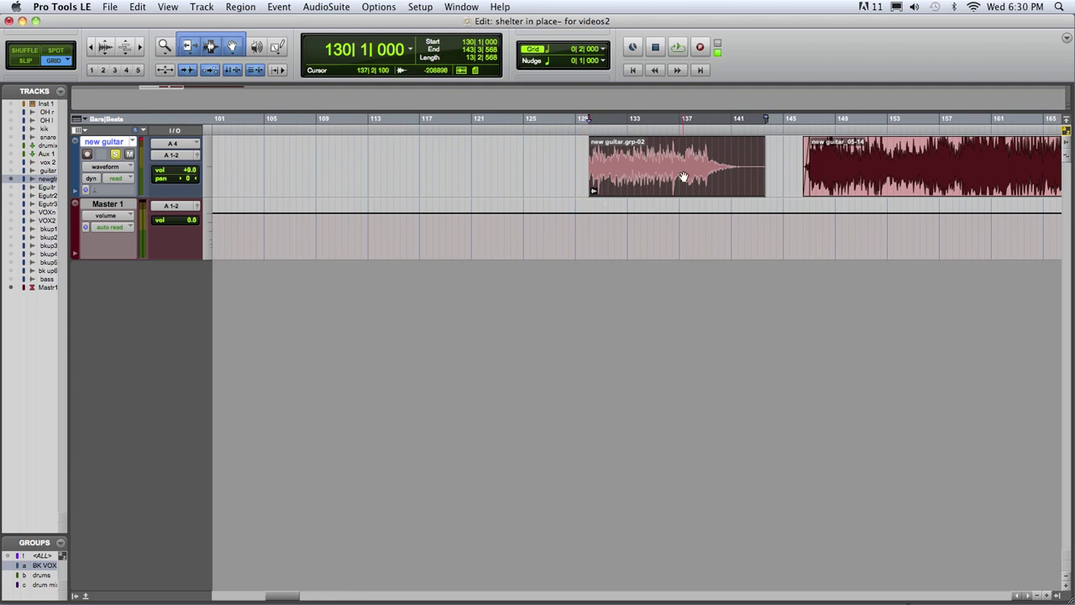
Step: Show the Inserts A–E column, put EQ 3 7-Band in new guitar's first insert, and open it
click(84, 131)
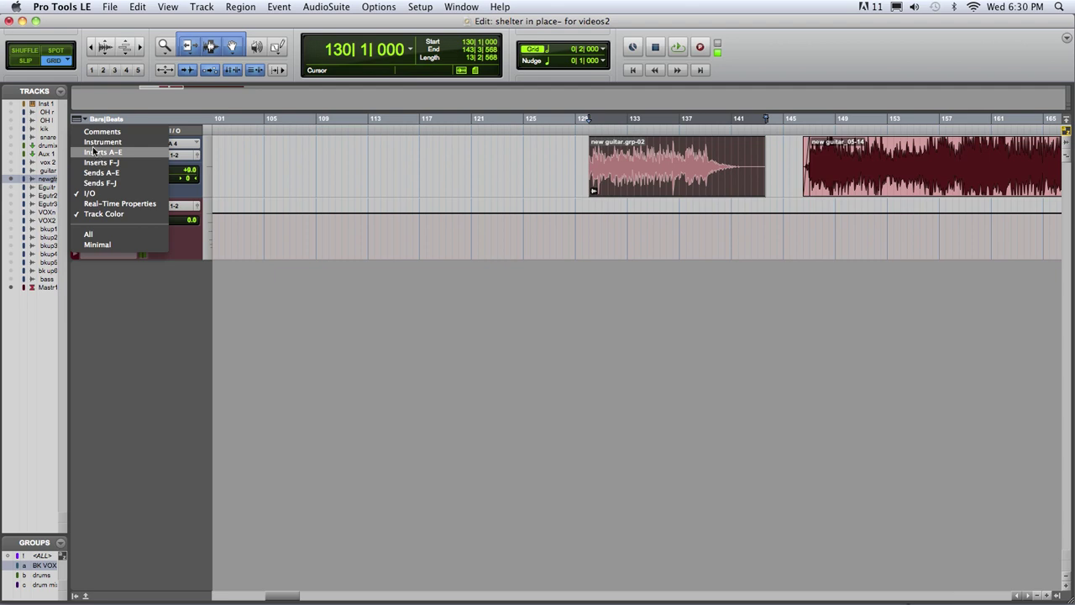
click(95, 152)
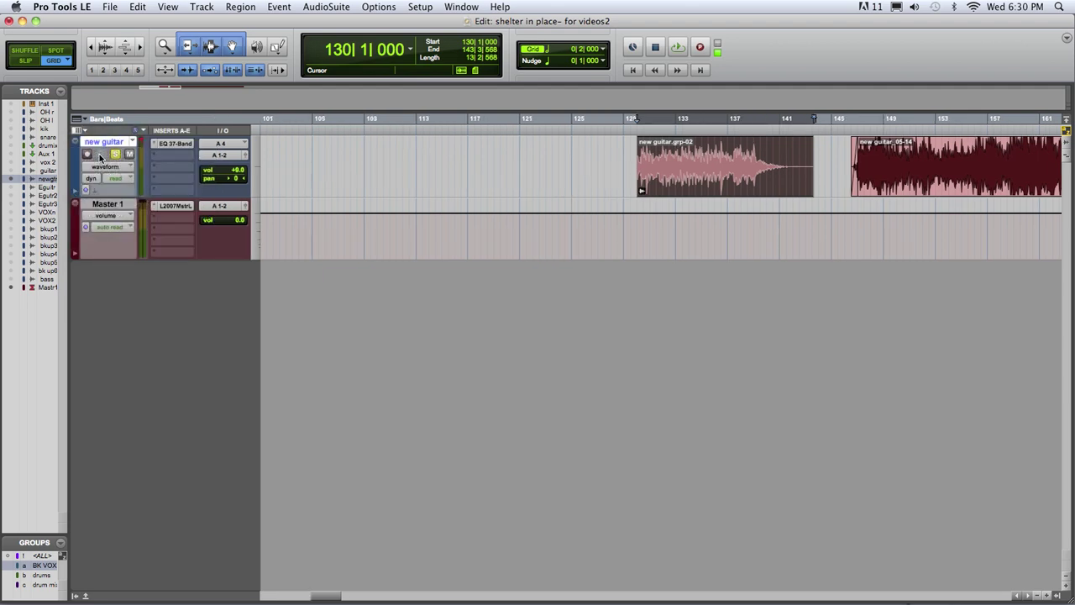
click(154, 145)
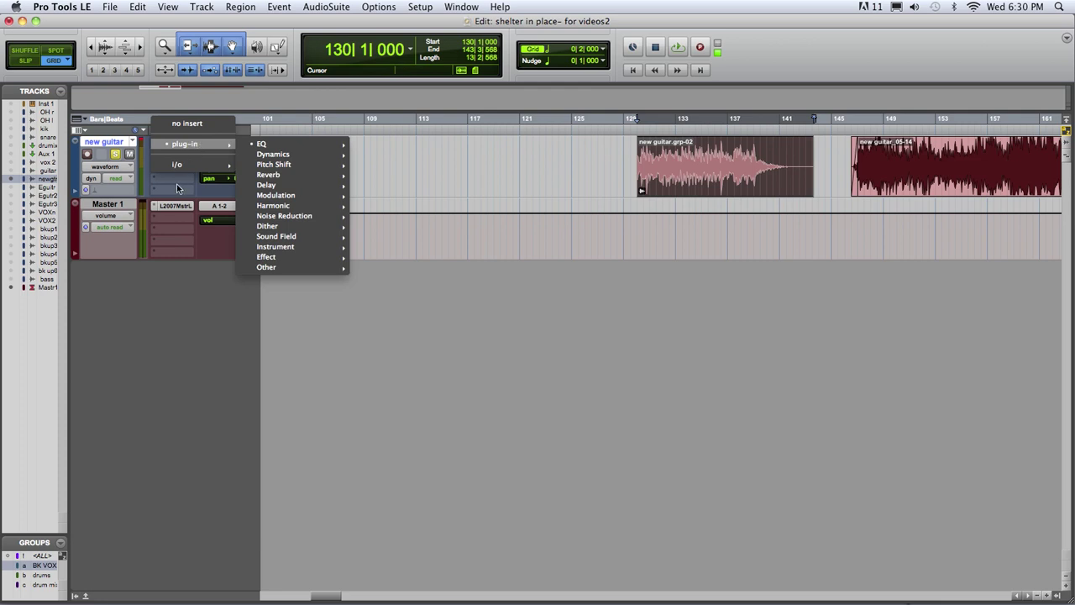
click(395, 164)
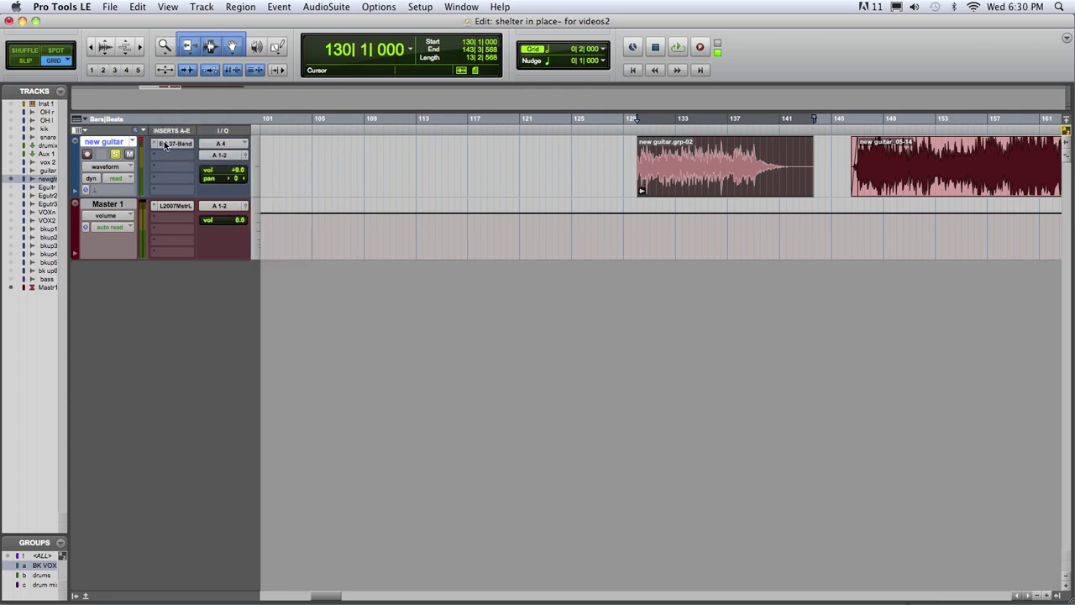
click(167, 146)
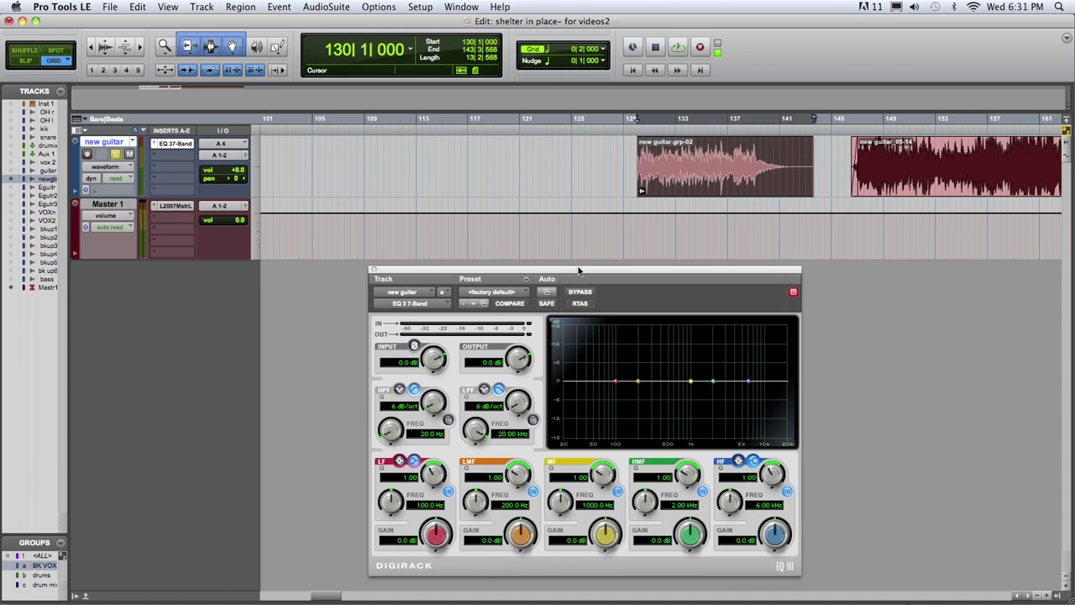
drag(578, 273, 583, 255)
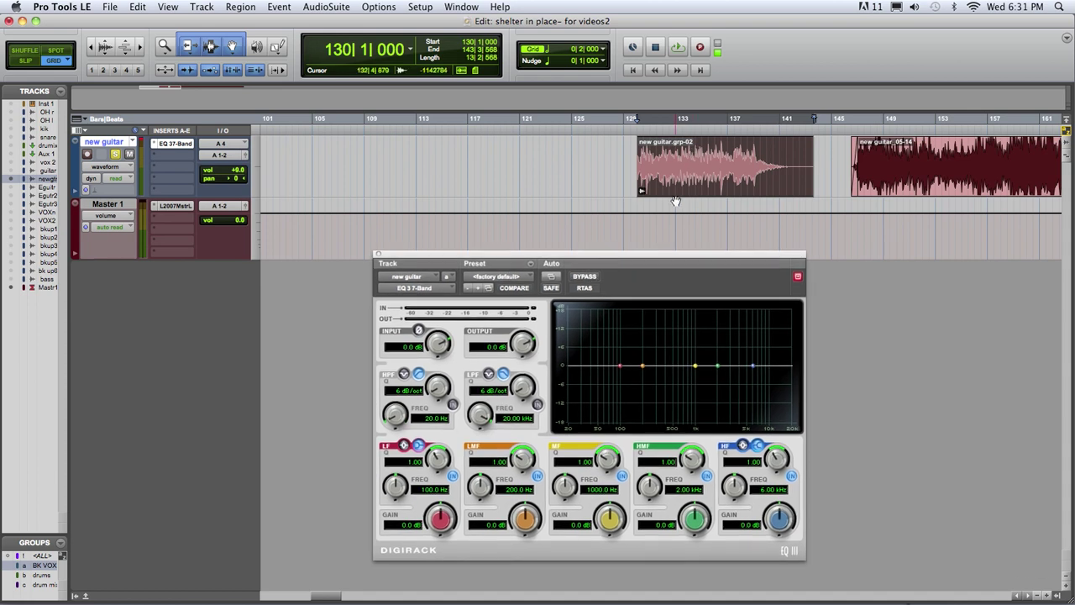
drag(578, 255, 584, 266)
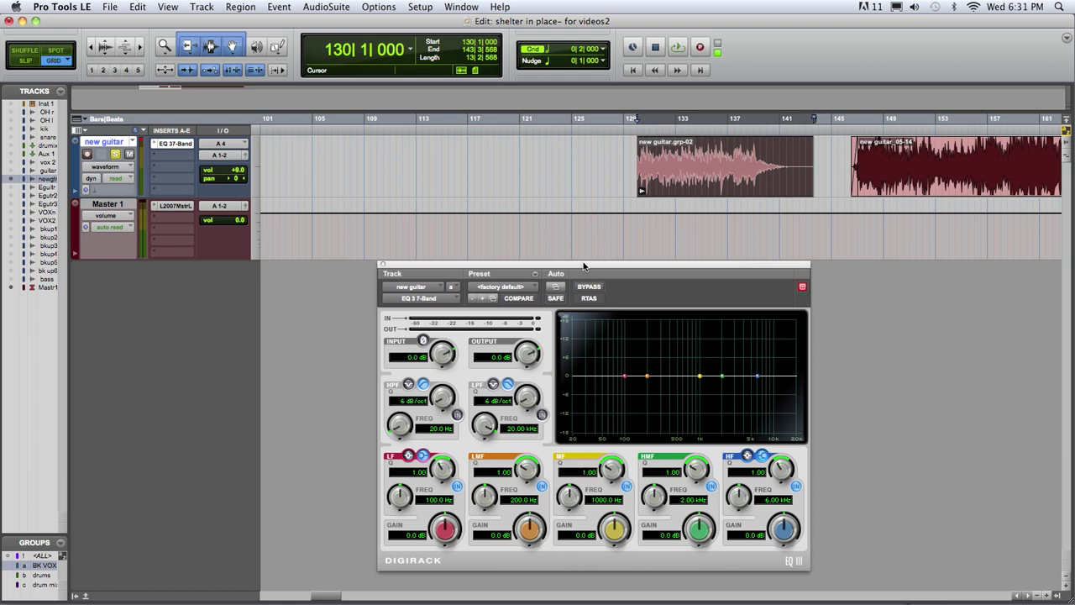
key(super+s)
drag(584, 265, 586, 270)
key(space)
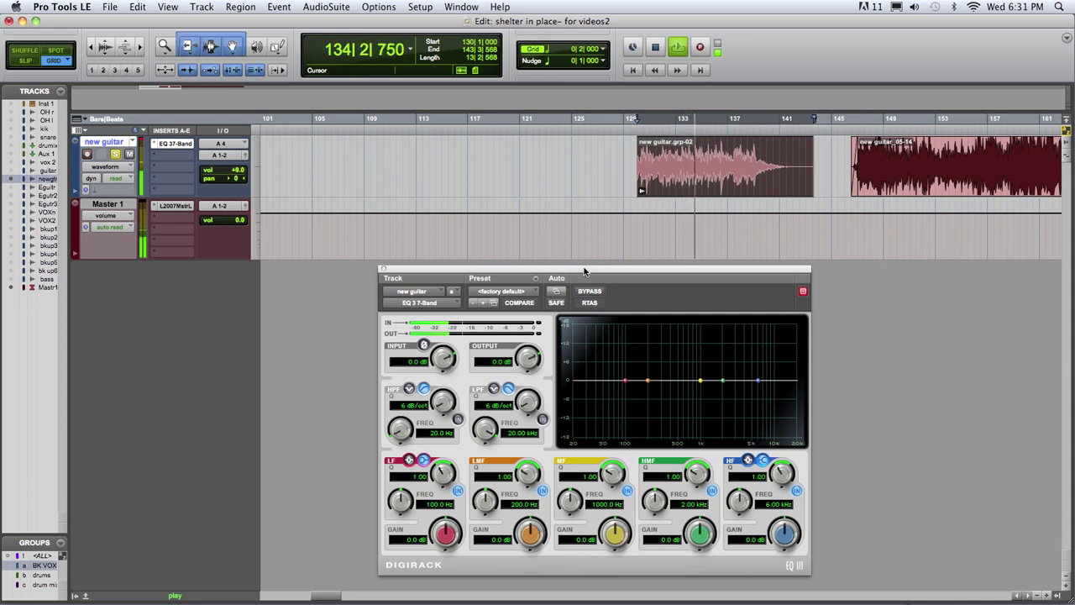
key(space)
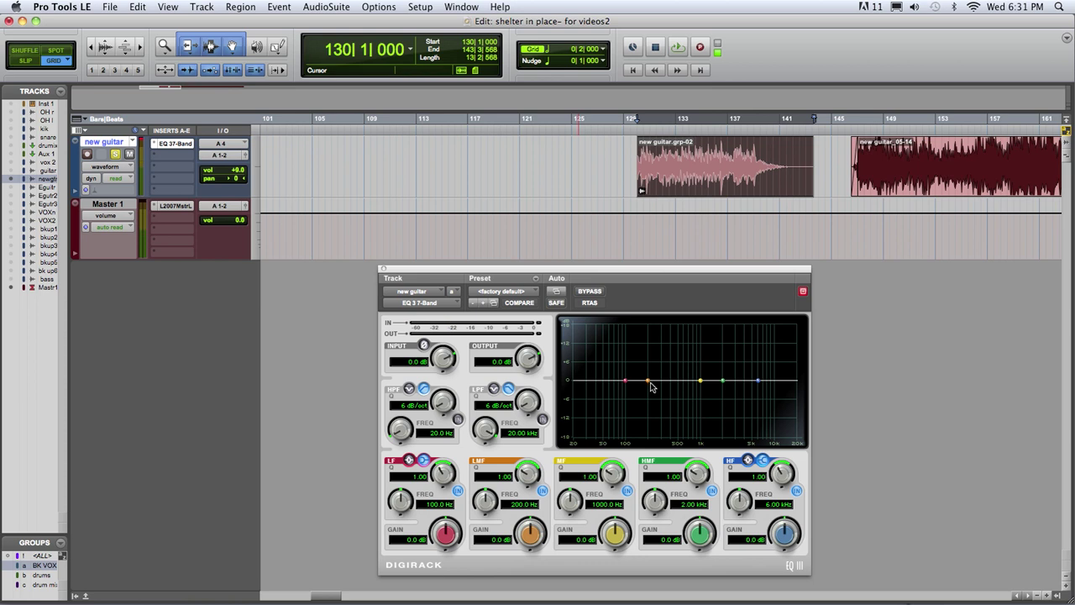
Step: Boost the low-mid band, narrow it to Q 8.51, sweep it during playback, then flatten it at 228 Hz
drag(648, 384, 654, 346)
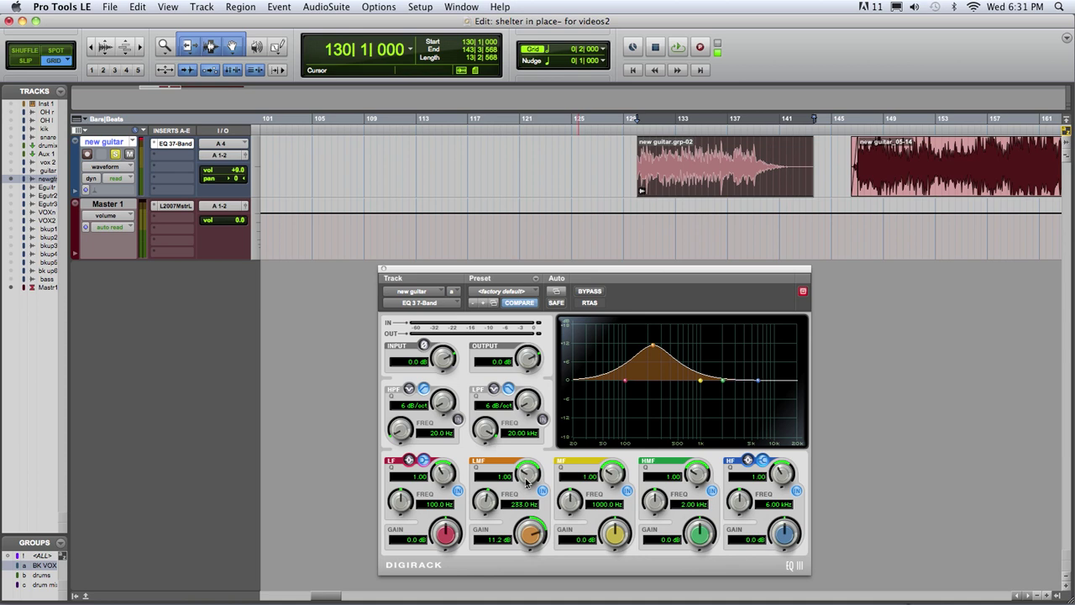
drag(529, 476, 534, 385)
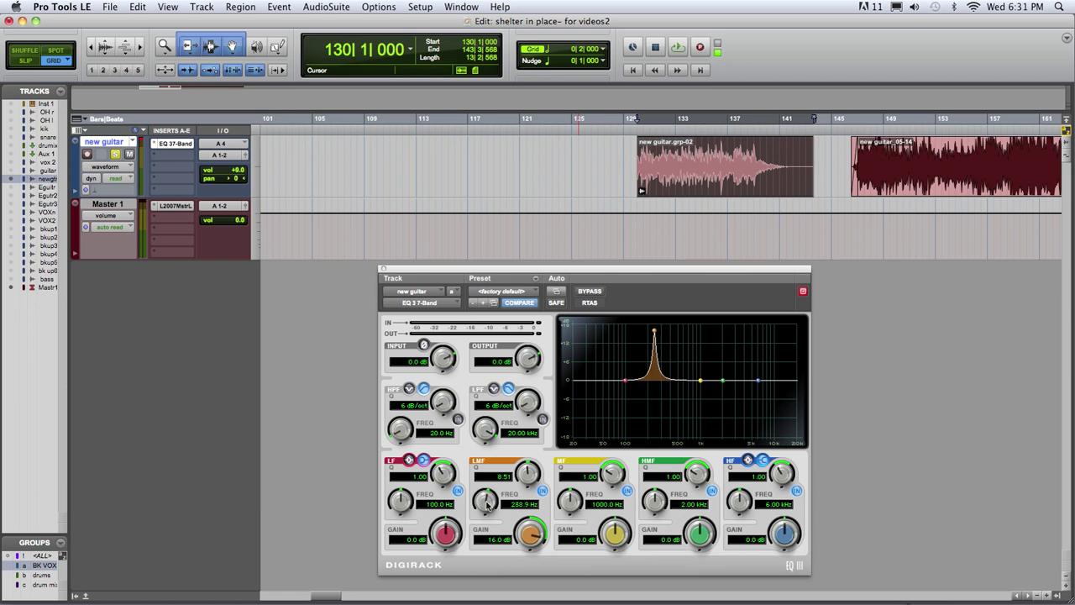
drag(487, 511, 487, 513)
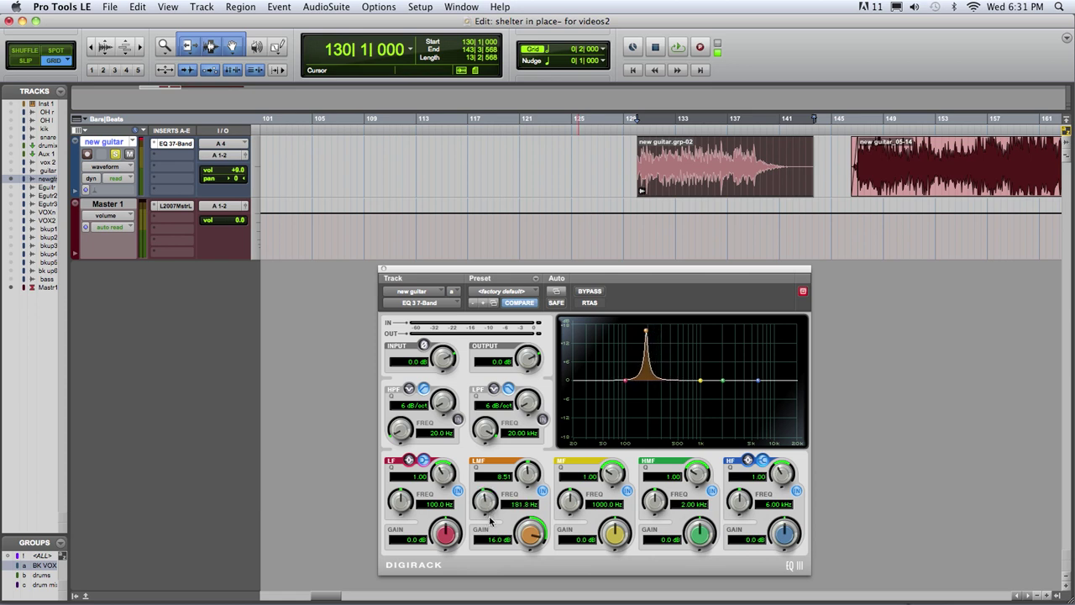
key(space)
mouse_move(490, 521)
mouse_down()
mouse_move(488, 486)
mouse_move(488, 500)
mouse_up()
key(space)
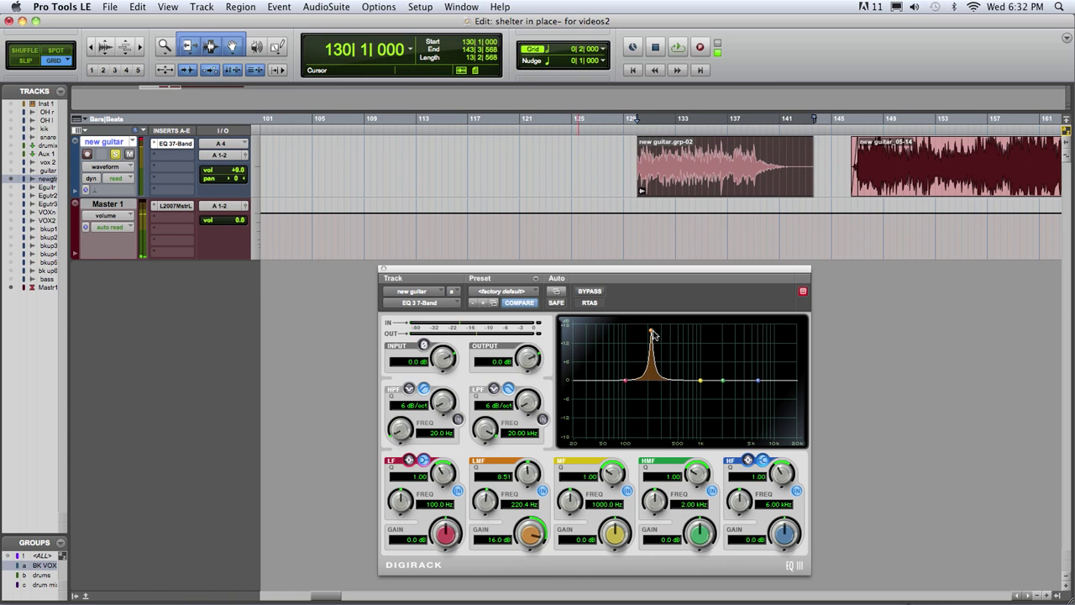
drag(652, 336, 656, 382)
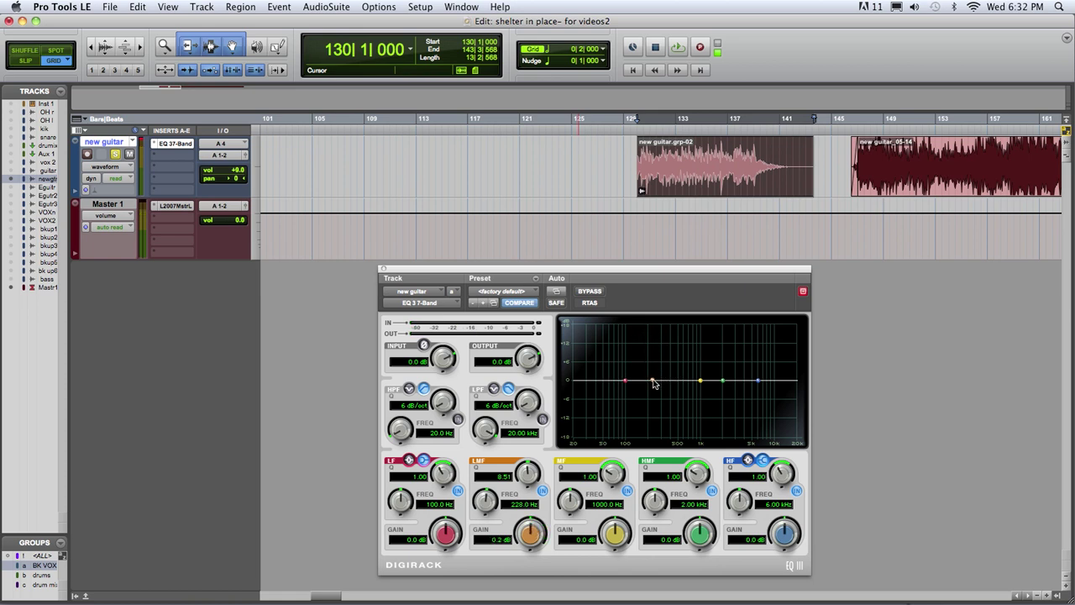
Step: Save the session and audition the guitar part
key(super+s)
key(space)
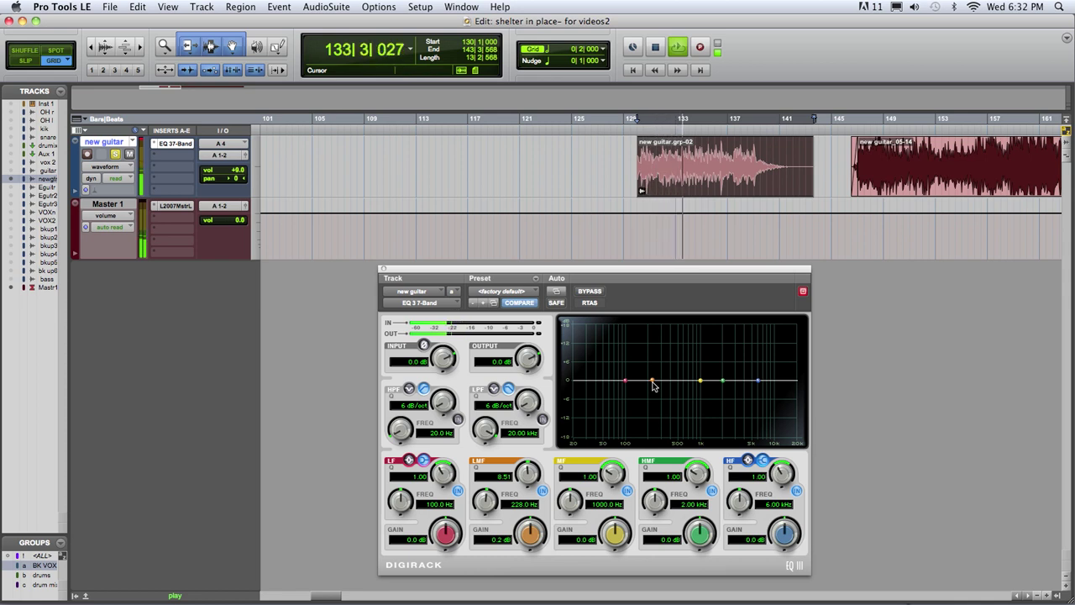
key(space)
Step: Cut the low-mid band about 8 dB around 233 Hz with a wide Q of 1.66
drag(653, 386, 654, 389)
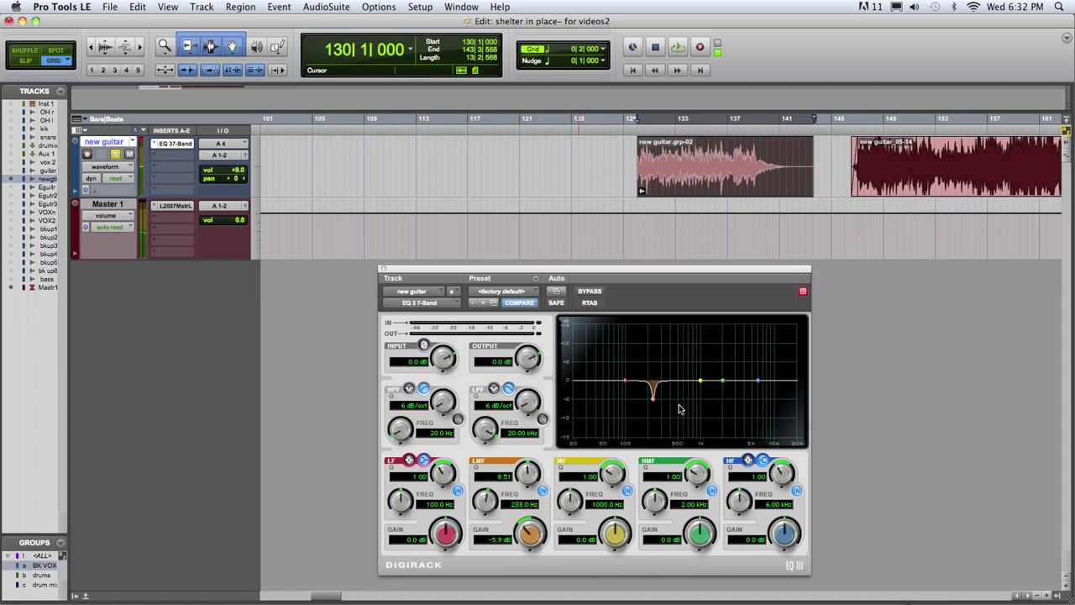
drag(529, 473, 530, 502)
key(space)
drag(653, 401, 652, 405)
drag(531, 477, 532, 481)
mouse_move(654, 409)
mouse_down()
mouse_move(664, 409)
mouse_move(654, 411)
mouse_up()
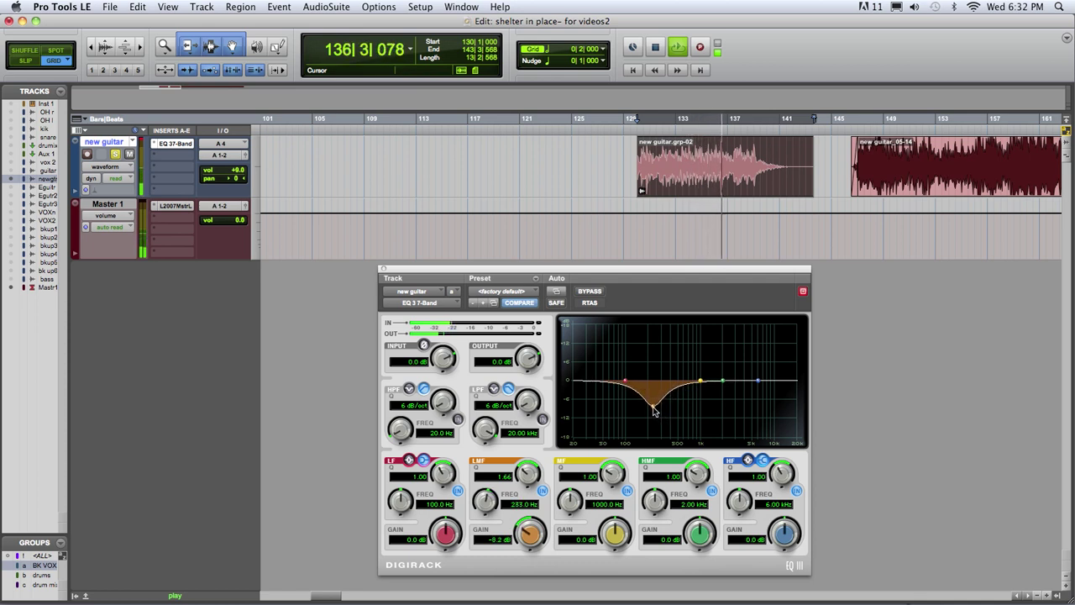
Step: Shelve the lows down about 12 dB at 56 Hz and add a gentle high-shelf boost
key(space)
drag(625, 384, 608, 427)
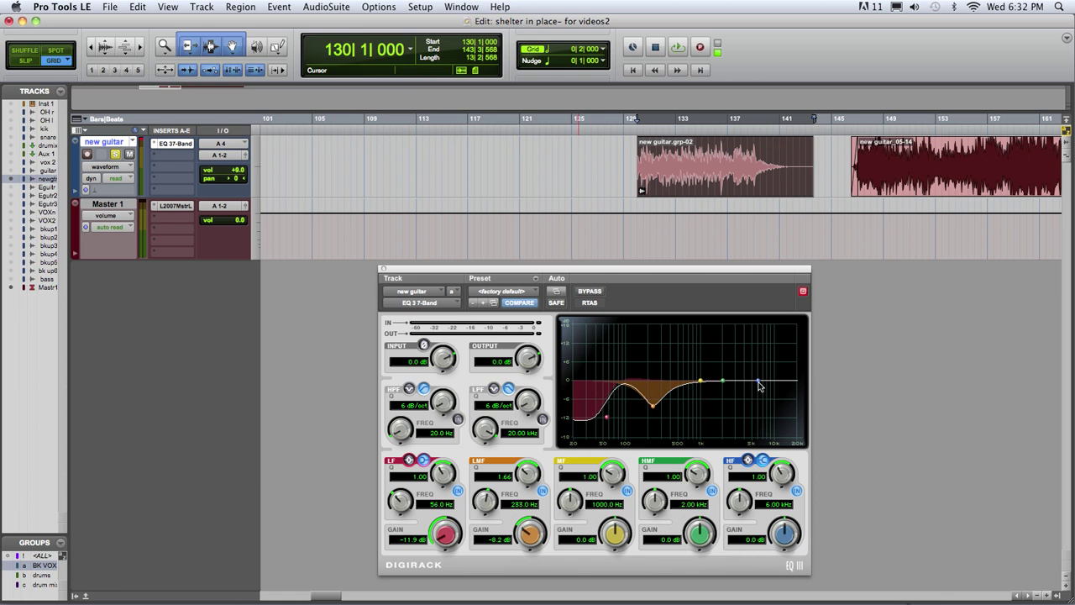
drag(759, 384, 753, 375)
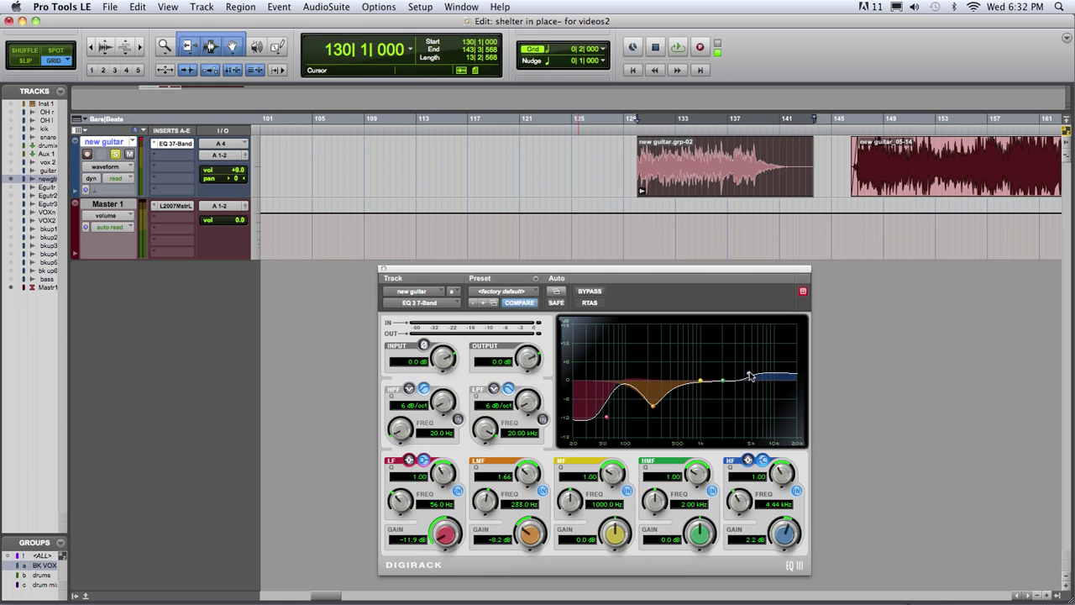
Step: Raise the high shelf to +4.7 dB at 2.93 kHz and move the low-mid cut to 203 Hz, −8.4 dB
key(space)
mouse_move(750, 376)
mouse_down()
mouse_move(727, 359)
mouse_move(732, 342)
mouse_move(735, 367)
mouse_up()
drag(652, 406, 615, 422)
click(609, 417)
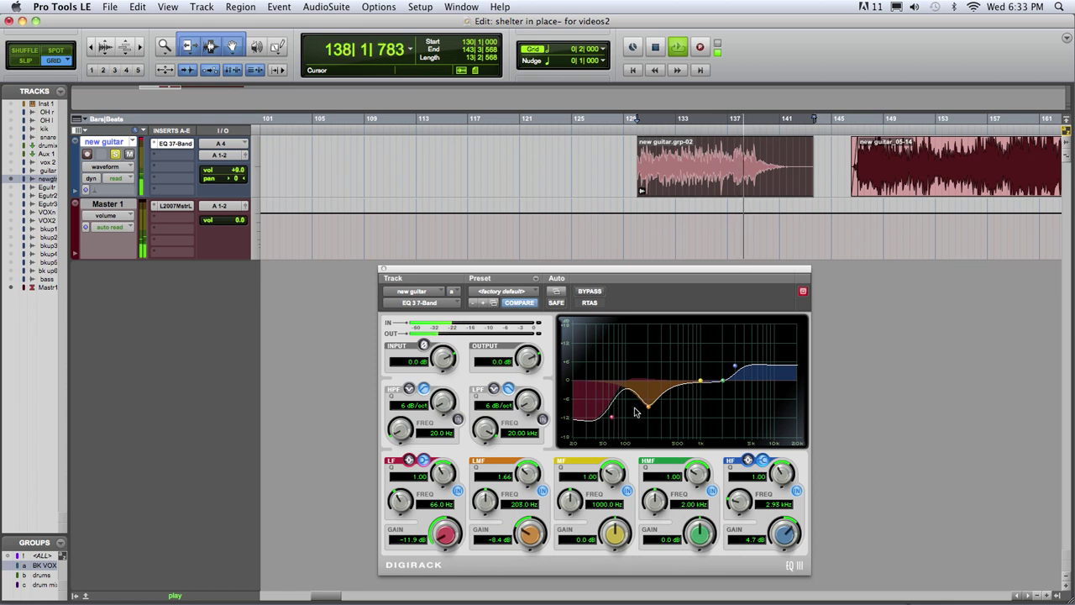
key(space)
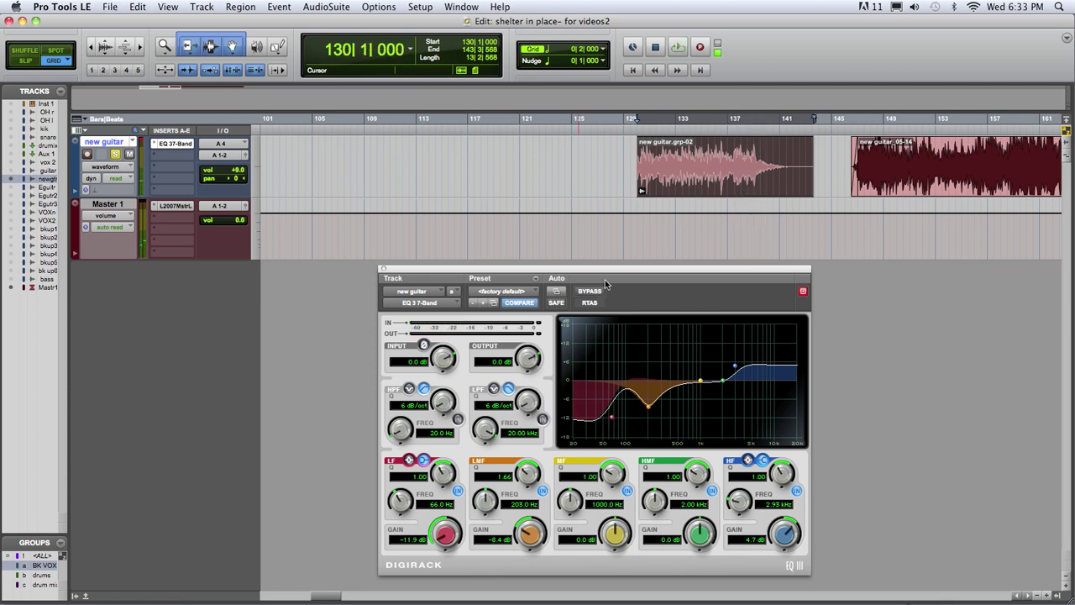
drag(606, 271, 607, 257)
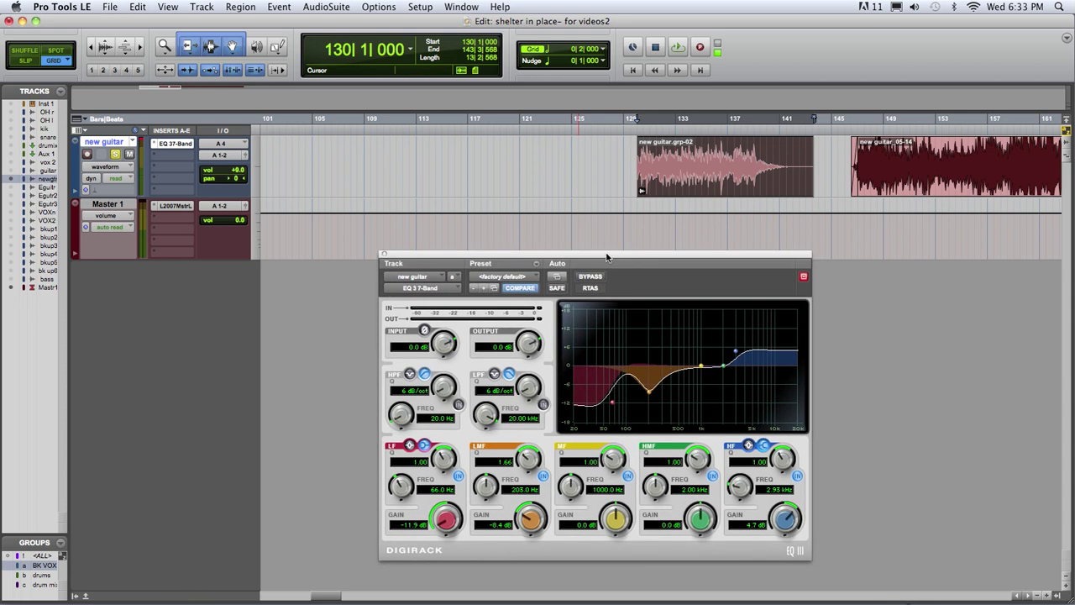
drag(606, 257, 607, 266)
key(space)
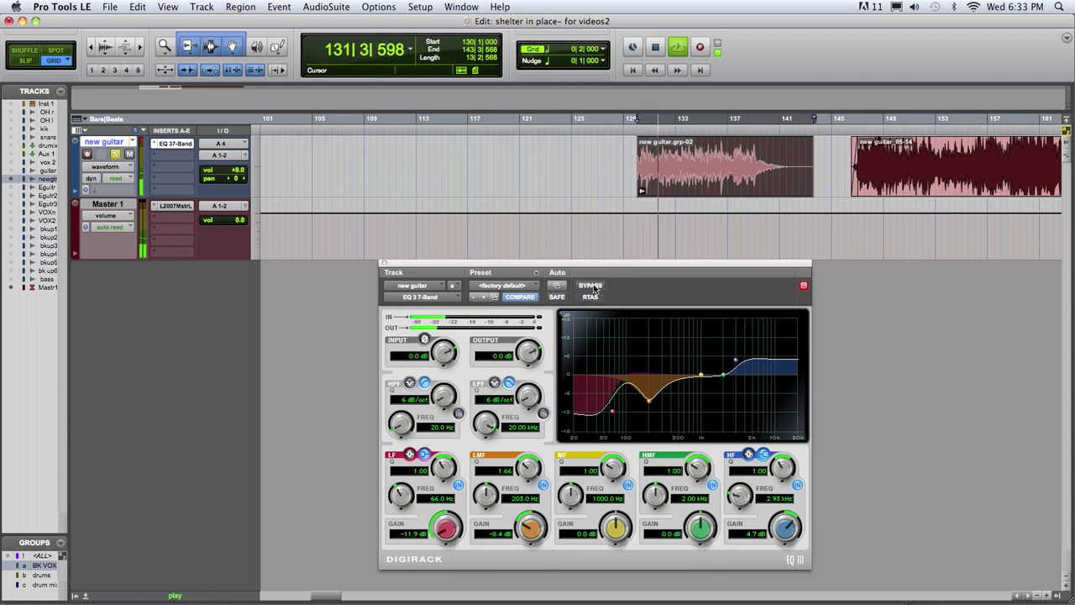
click(590, 286)
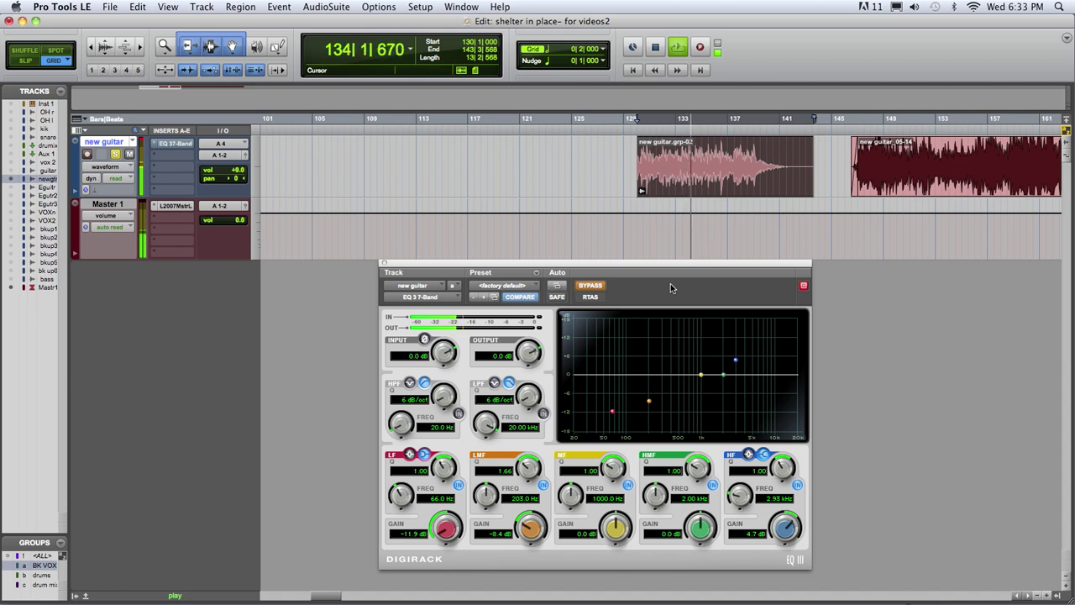
click(598, 286)
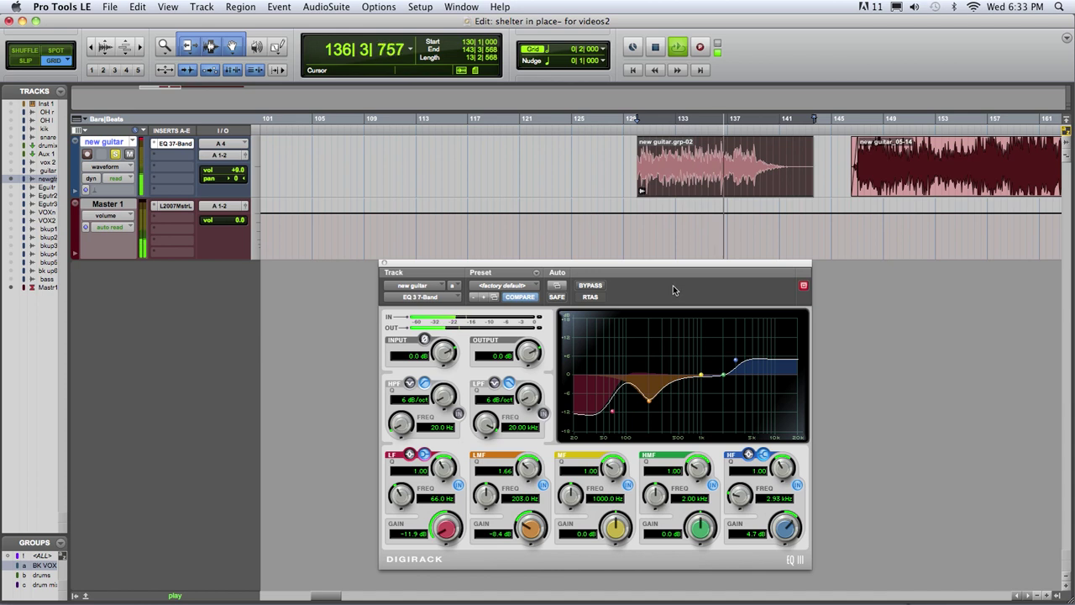
click(593, 287)
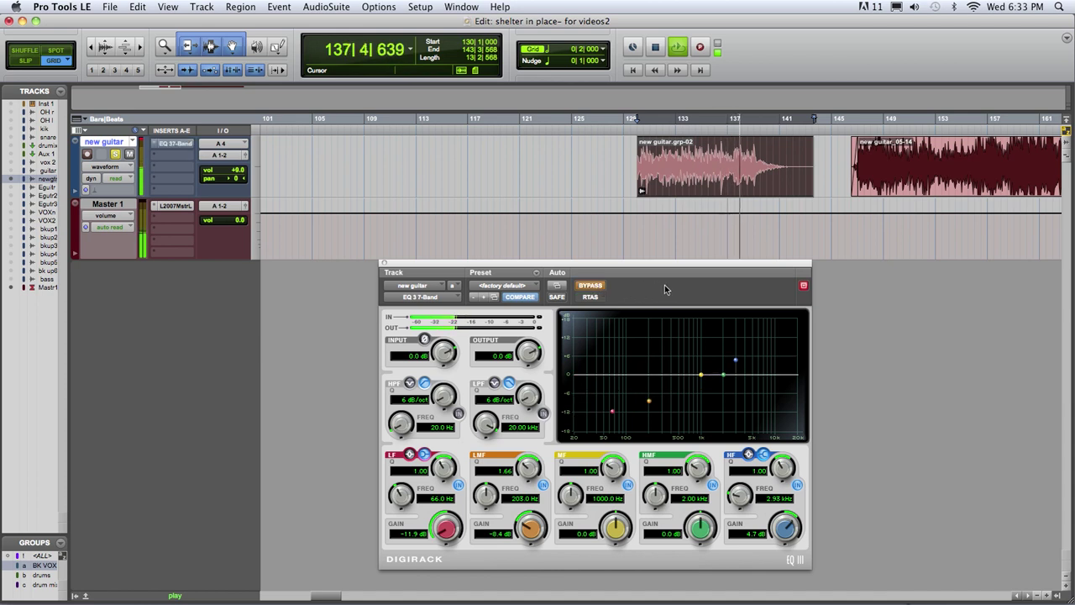
click(595, 287)
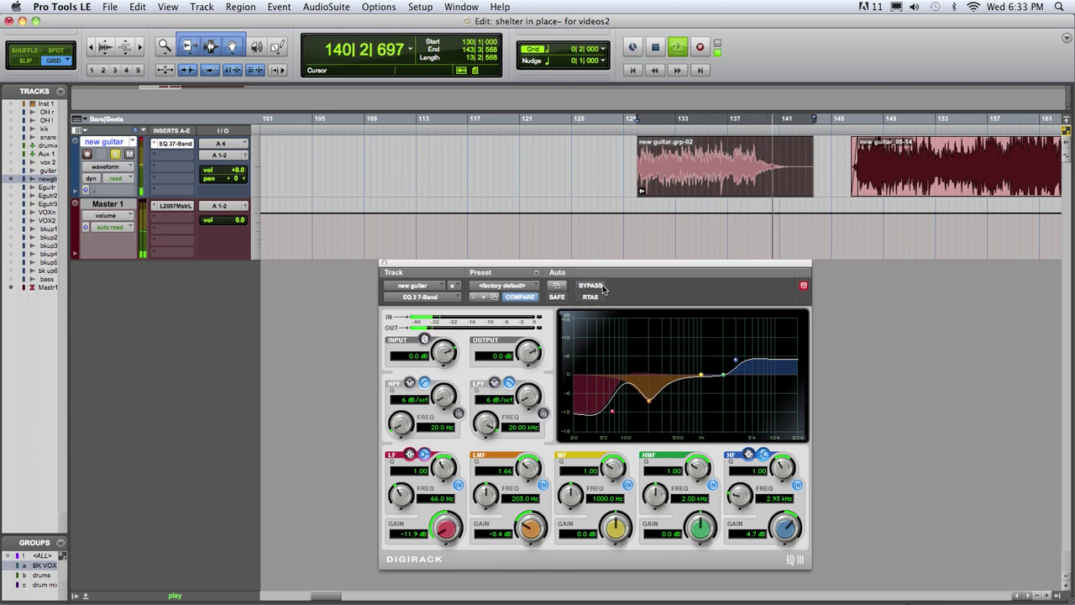
key(space)
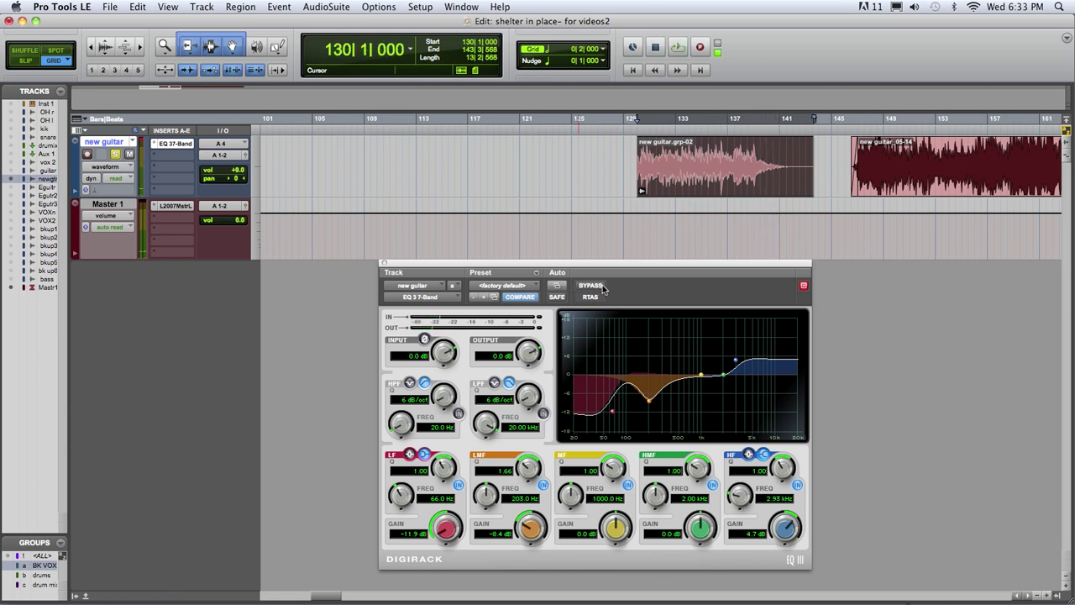